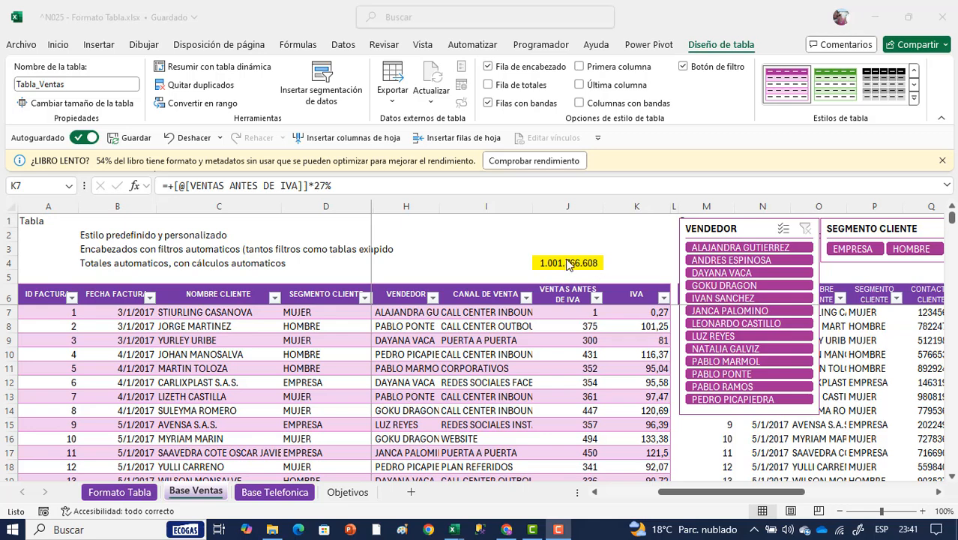
In cell J3, enter a formula summing the VENTAS ANTES DE IVA column through a structured reference to Tabla_Ventas
left_click(566, 261)
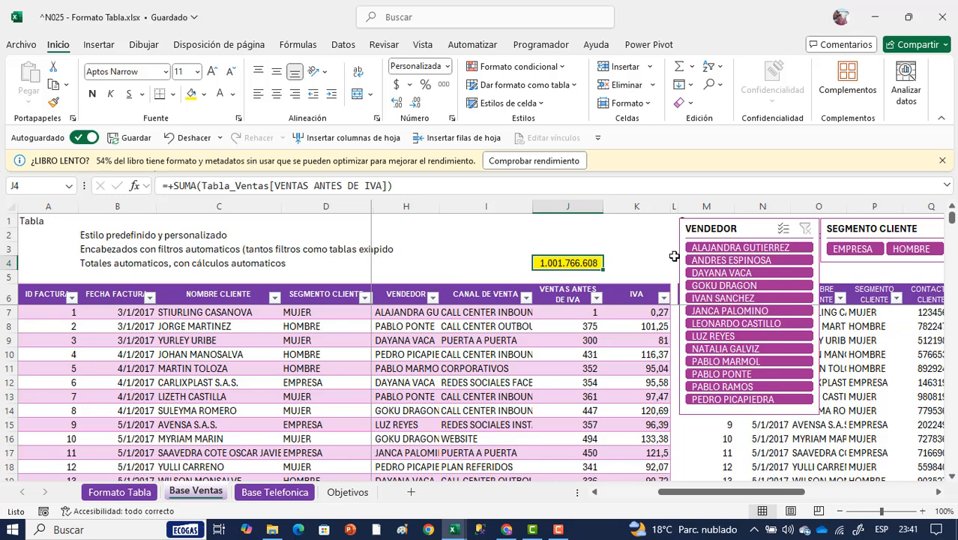
key("Up")
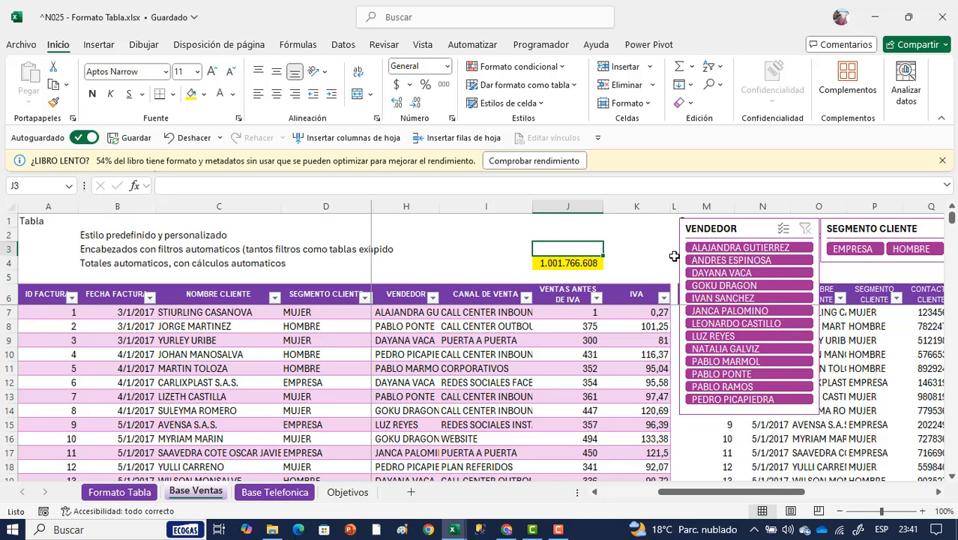
type("+sum")
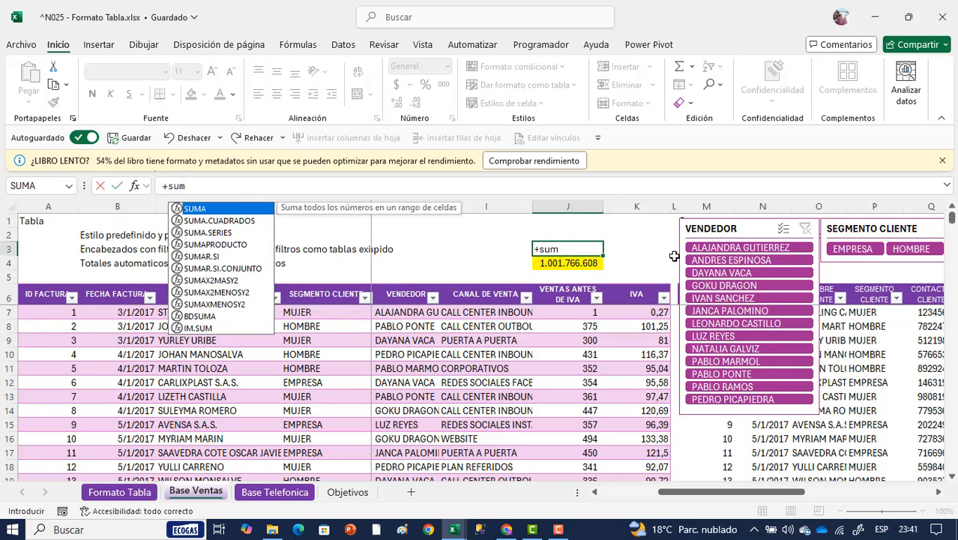
type("a(")
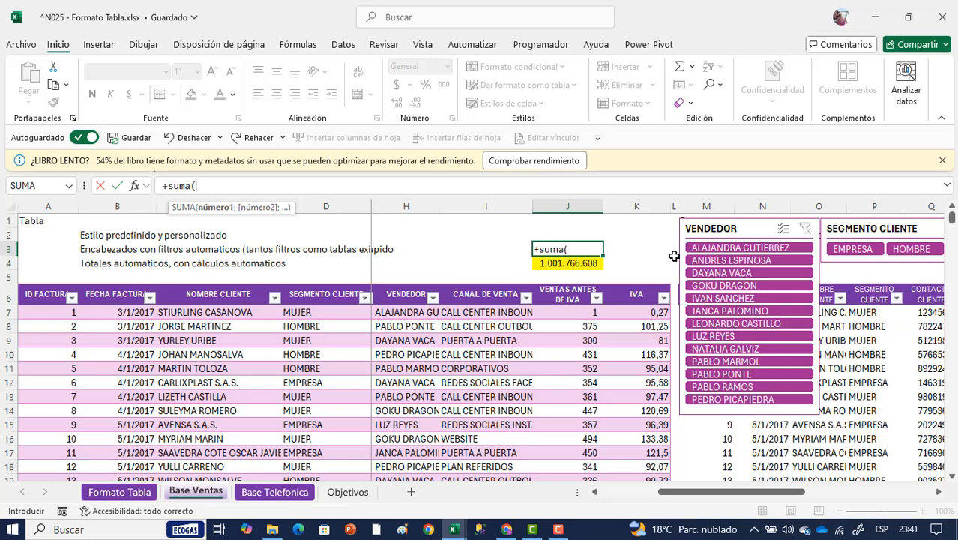
type("Tab")
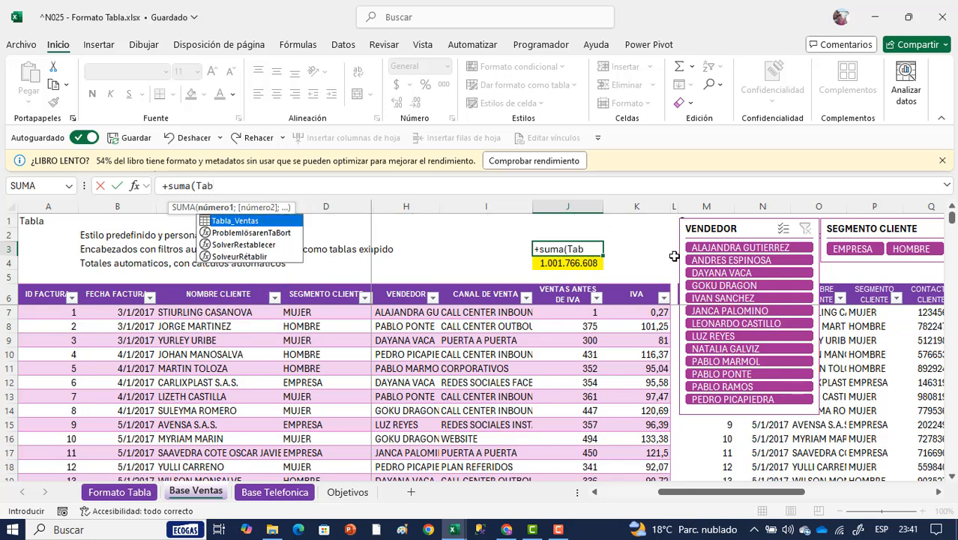
double_click(247, 222)
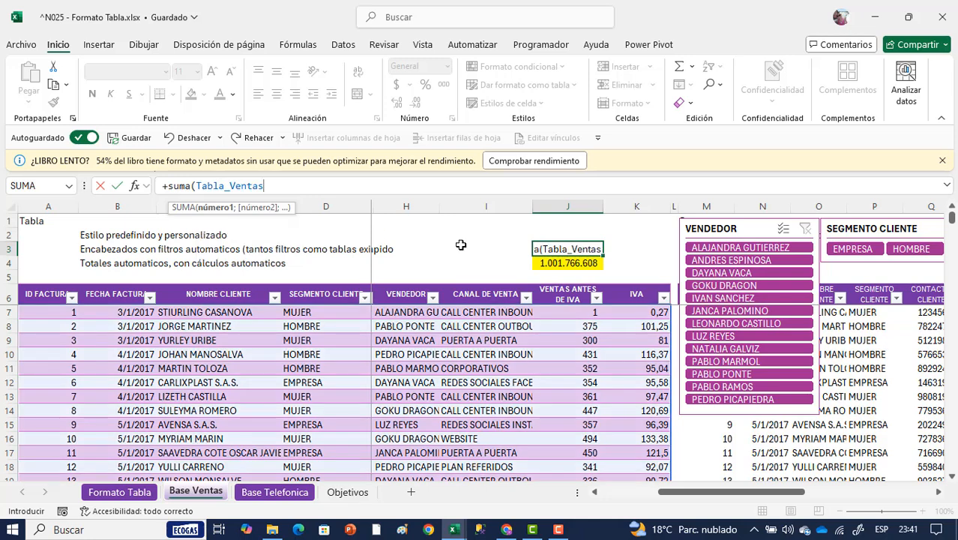
type("[")
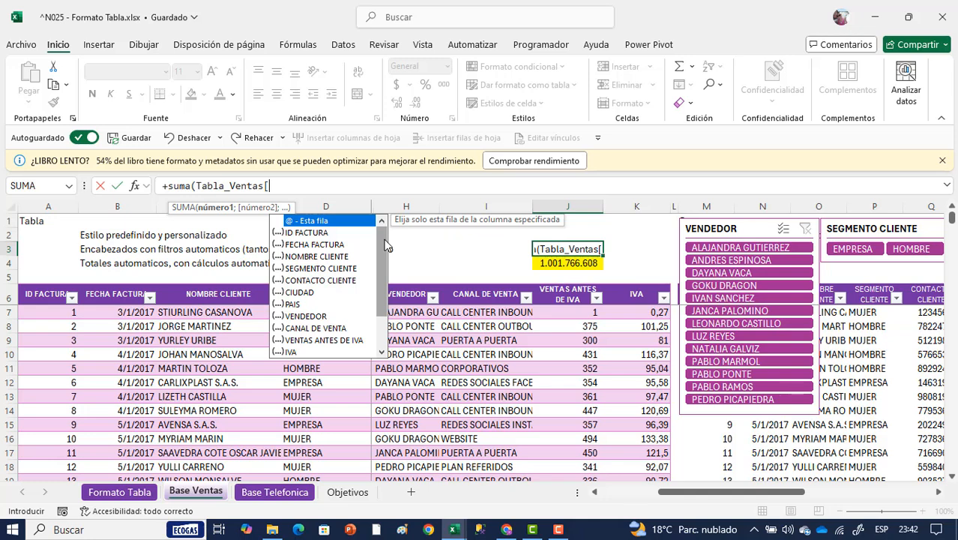
scroll(386, 248, "down", 2)
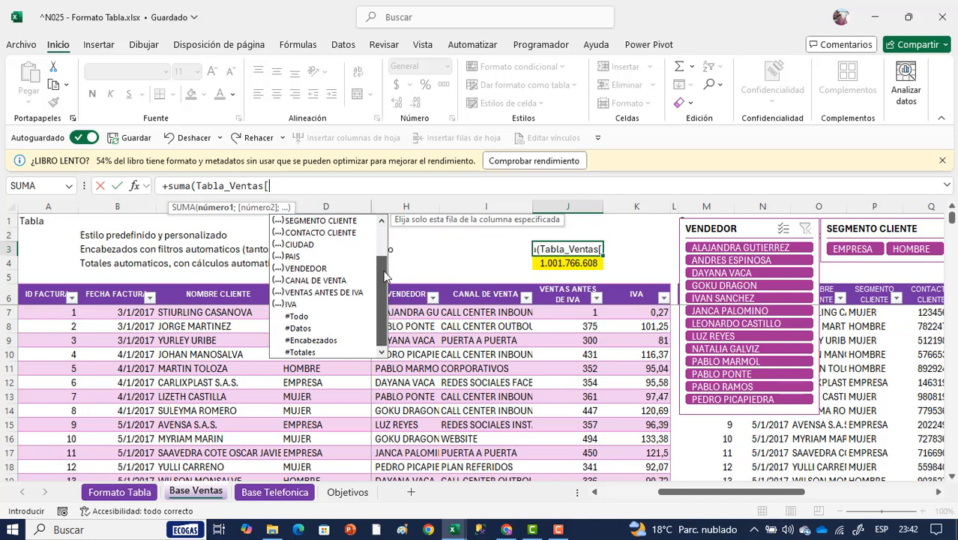
scroll(386, 254, "up", 2)
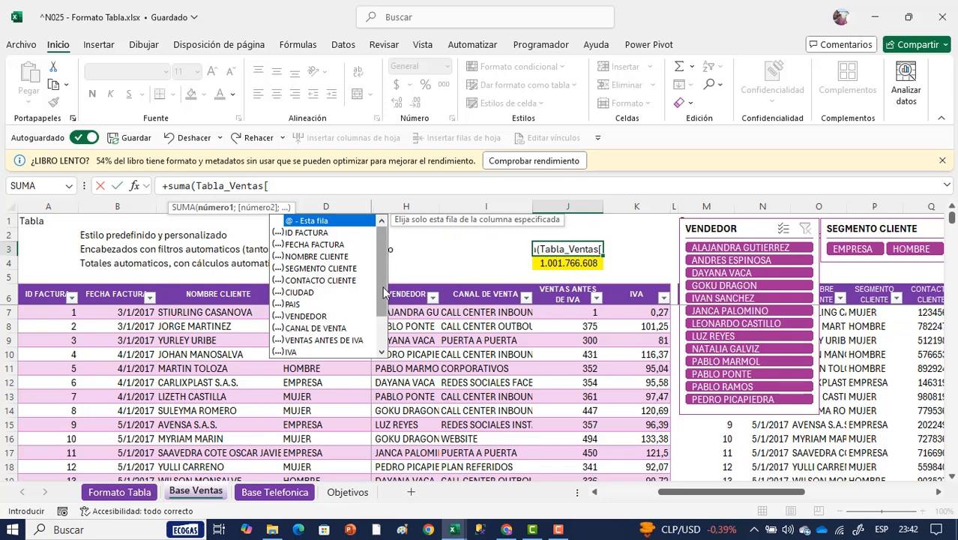
scroll(383, 330, "down", 4)
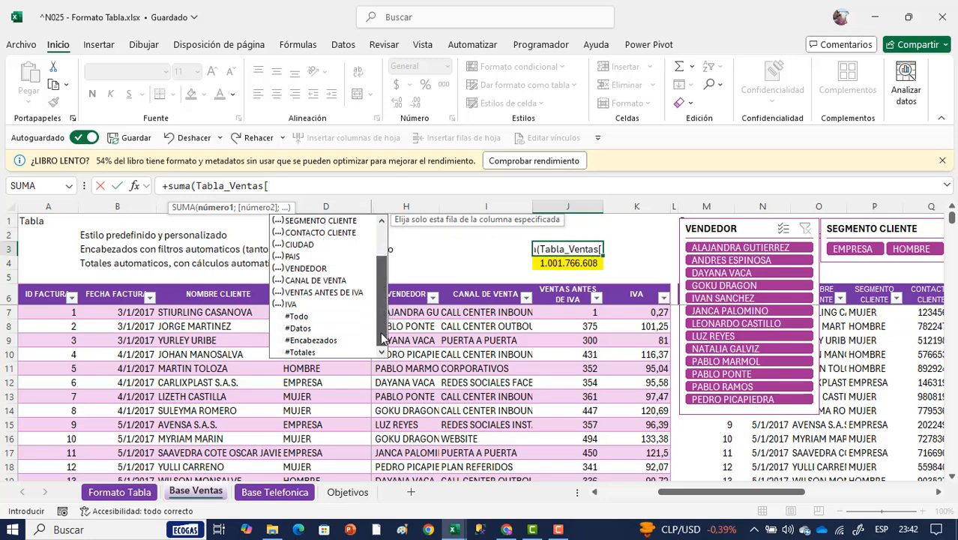
left_click_drag(382, 339, 390, 284)
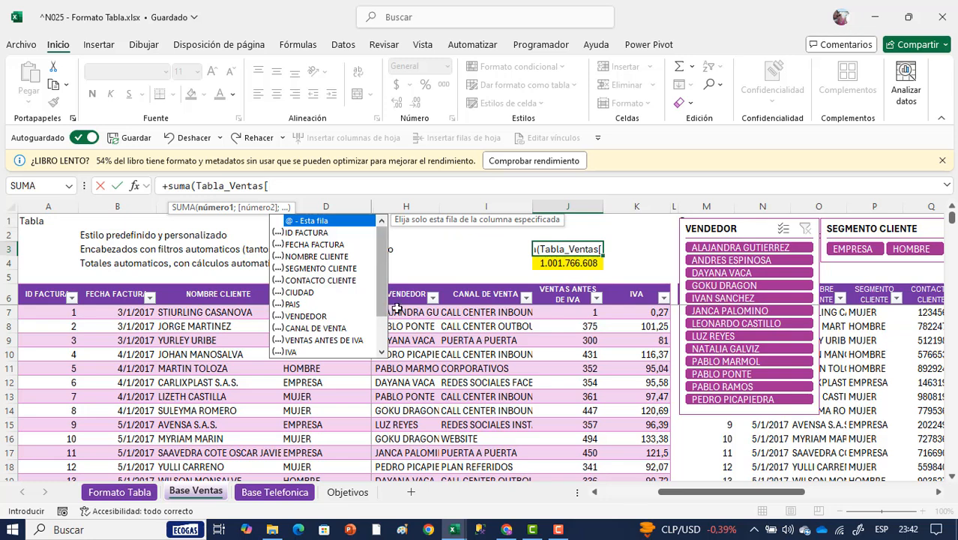
double_click(335, 342)
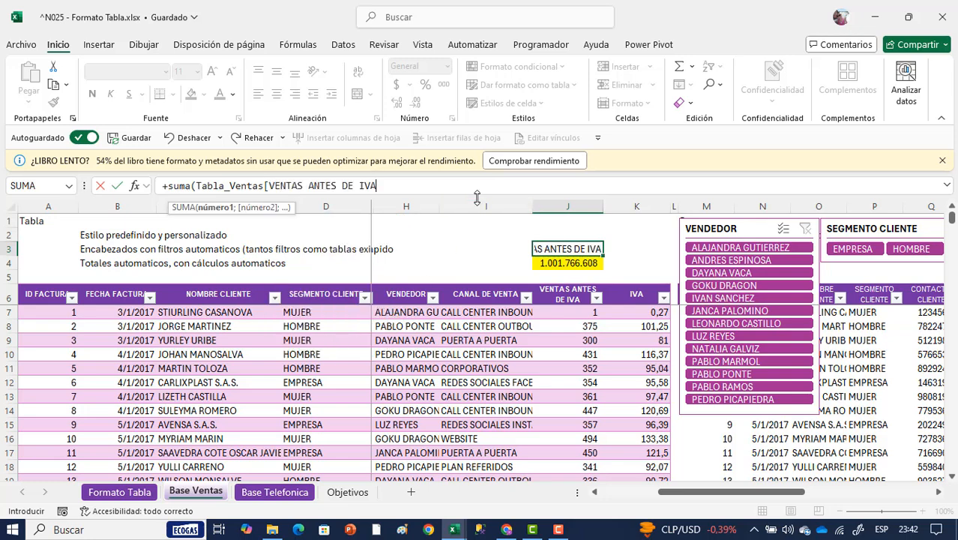
type("])")
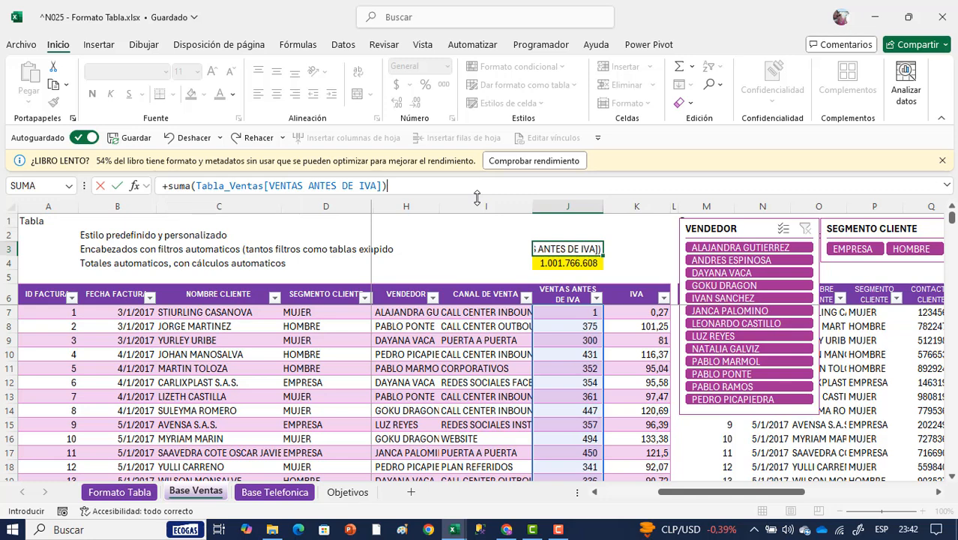
key("ctrl+Return")
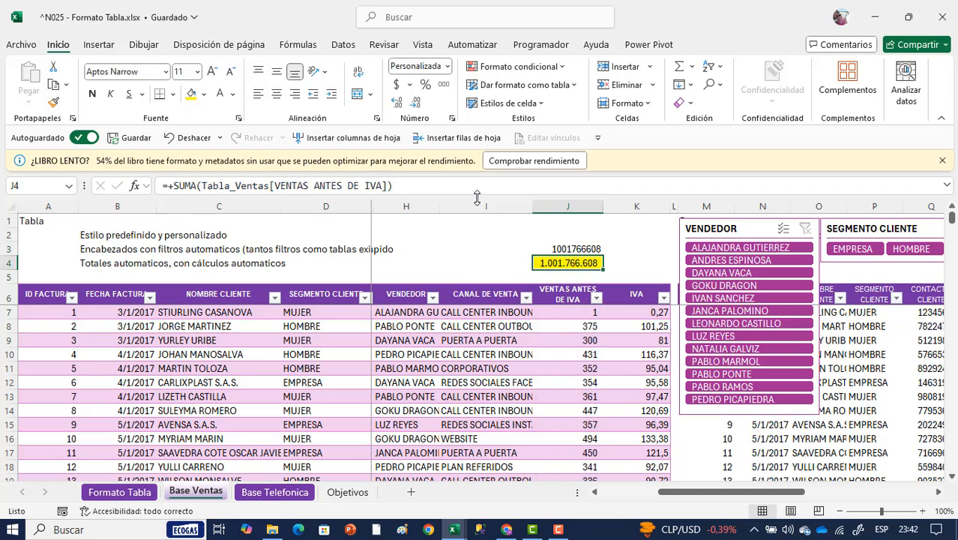
Format the sum in J3 with a thousands separator and no decimals
left_click(443, 84)
left_click(417, 104)
left_click(417, 104)
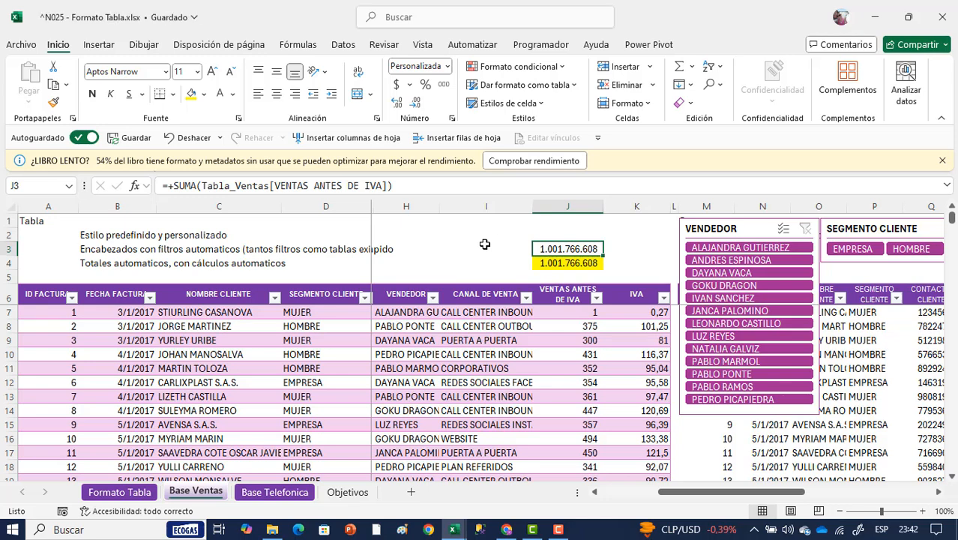
Turn on the total row for the Tabla_Ventas table
left_click(614, 311)
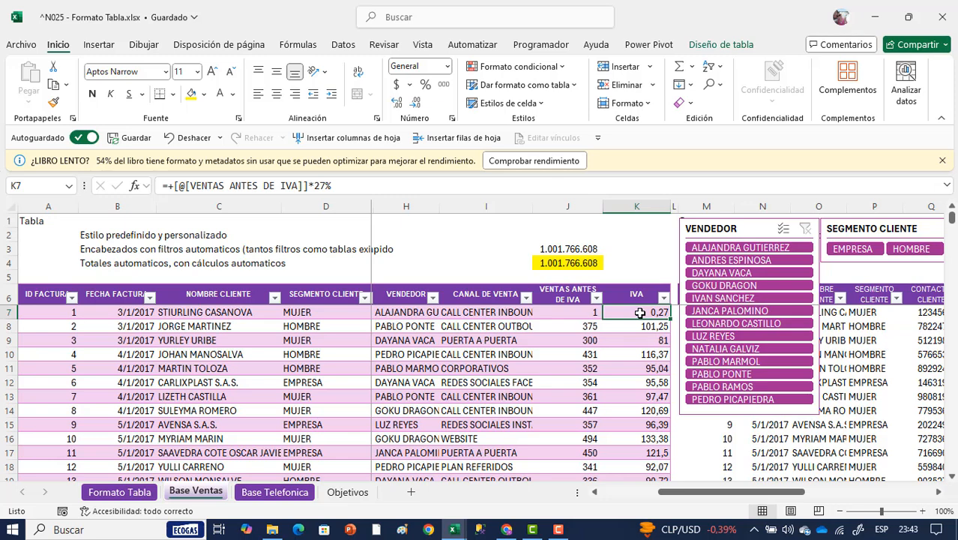
left_click(575, 312)
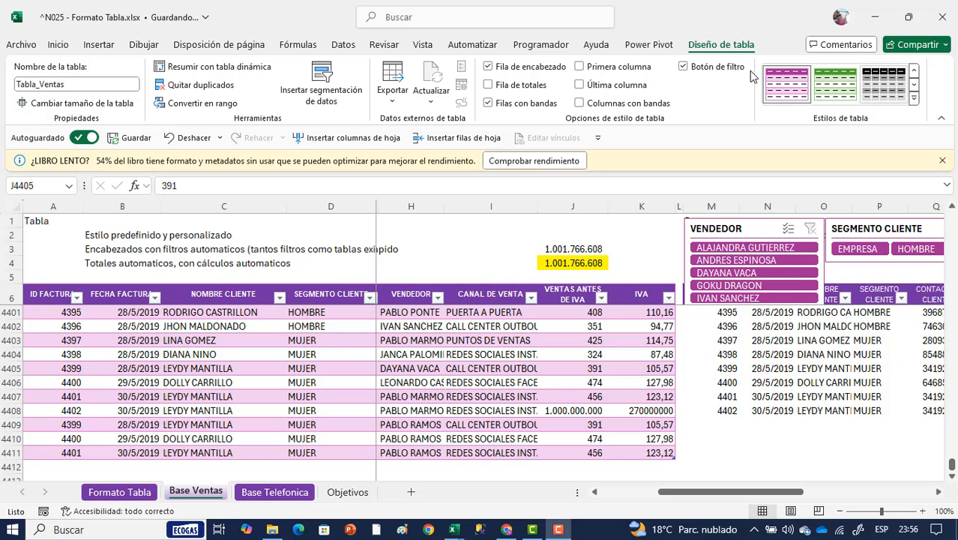
left_click(488, 84)
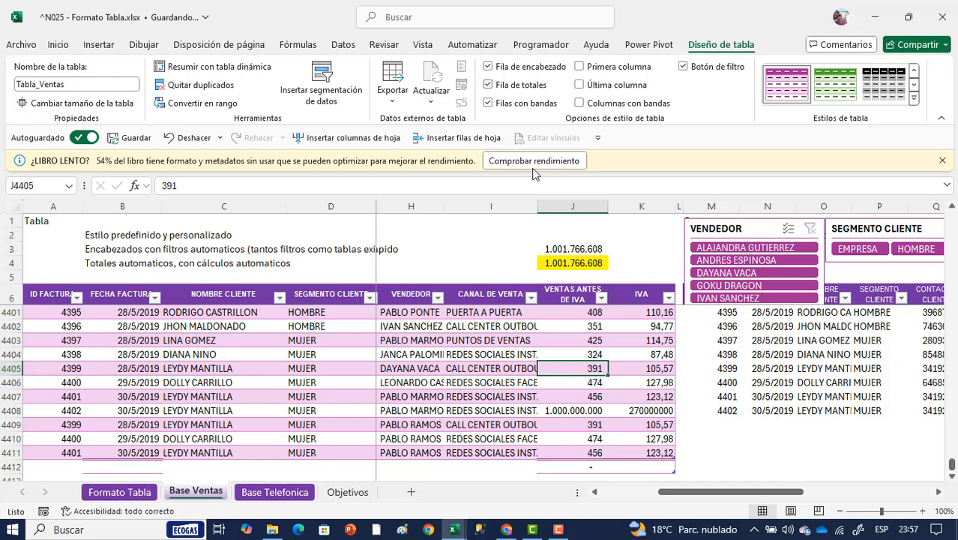
In cell J2, enter the formula +Tabla_Ventas[[#Totales];[VENTAS ANTES DE IVA]] to reference the table's total row
left_click(570, 235)
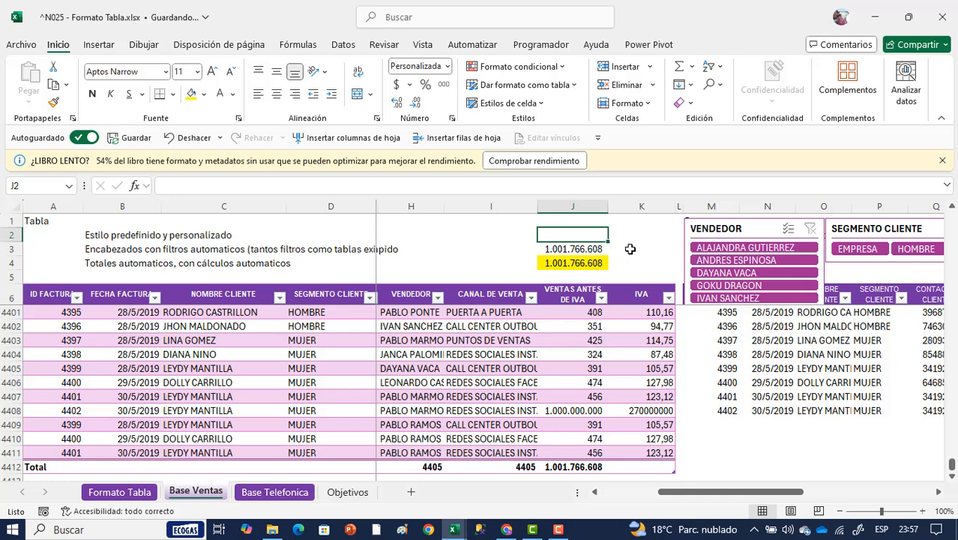
key("Down")
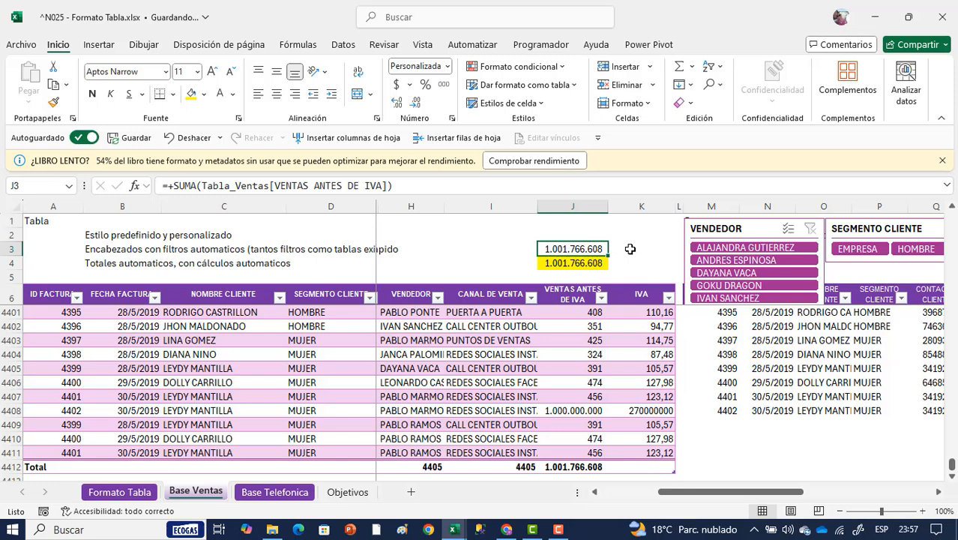
key("Up")
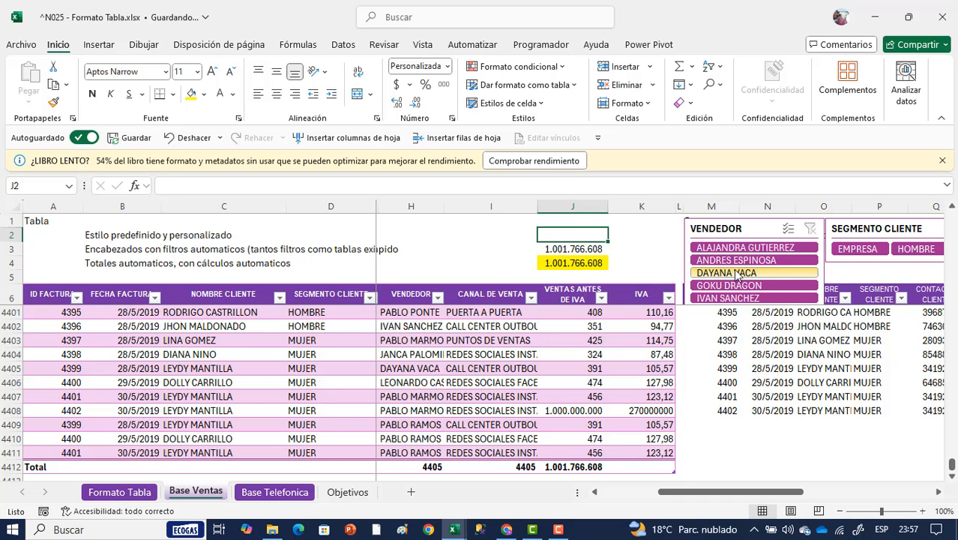
type("+")
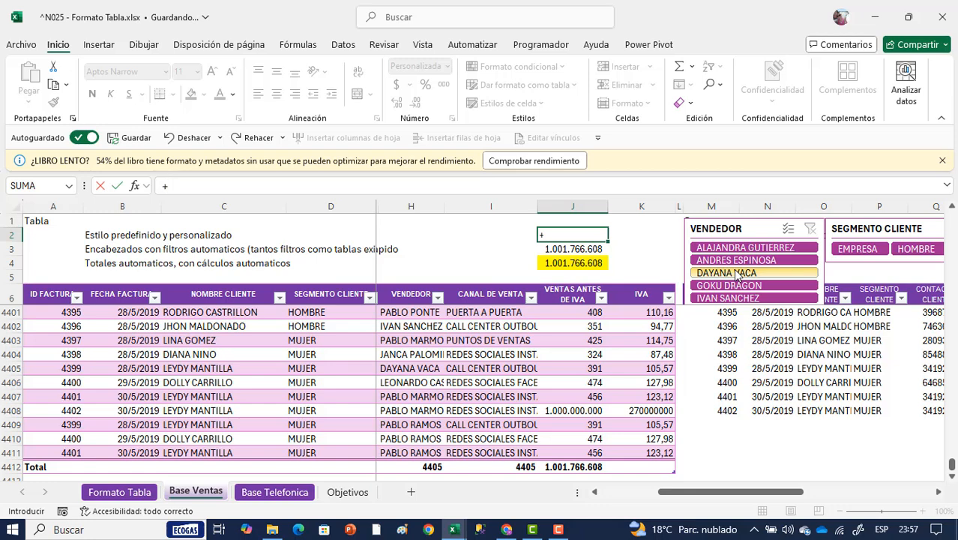
type("tabla")
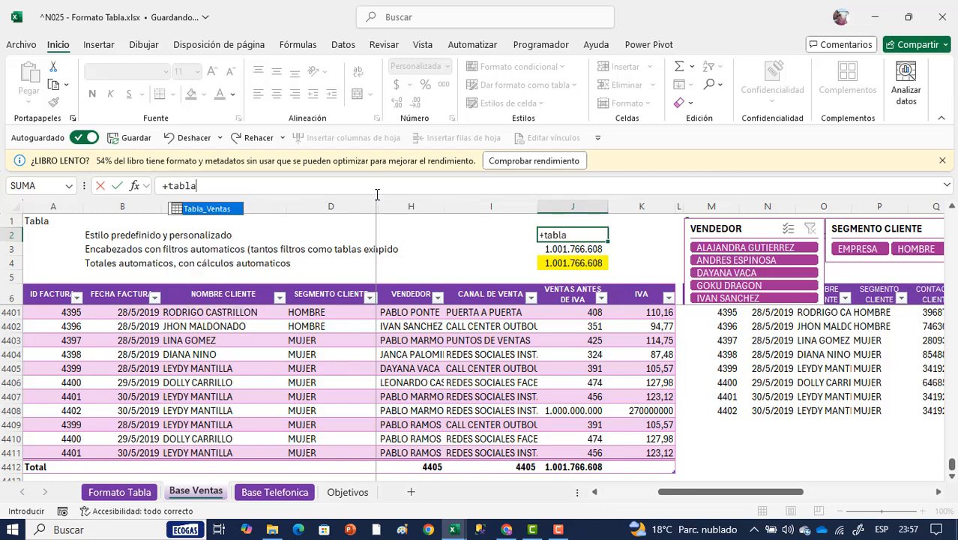
double_click(225, 208)
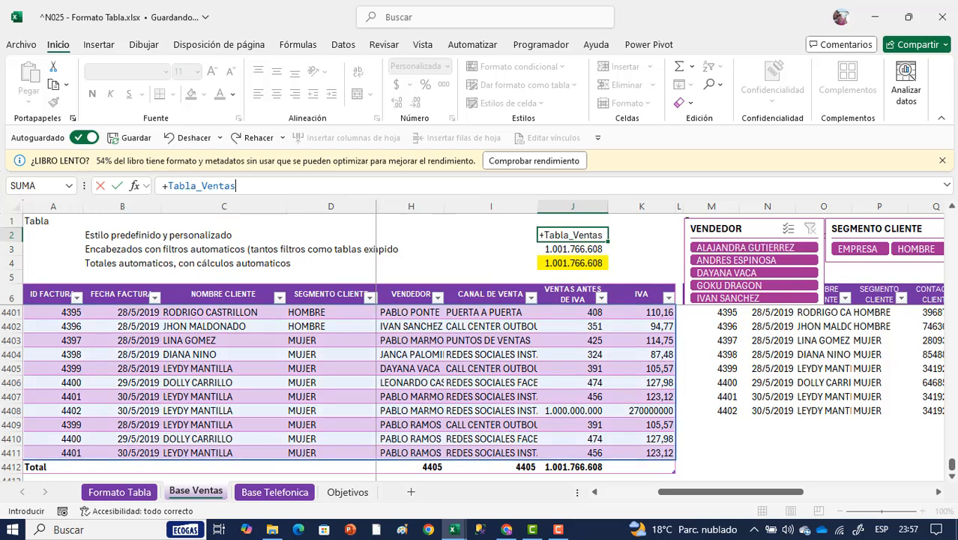
type("[")
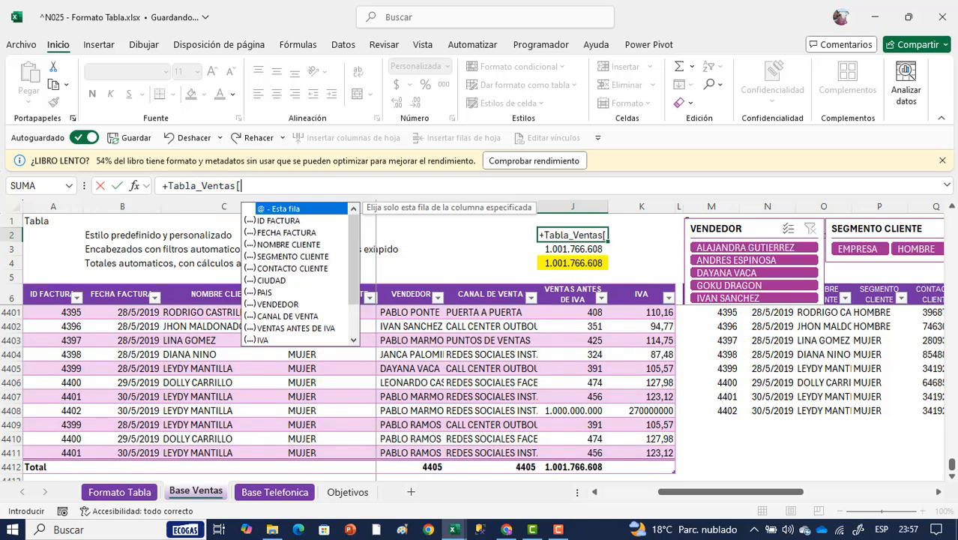
type("[")
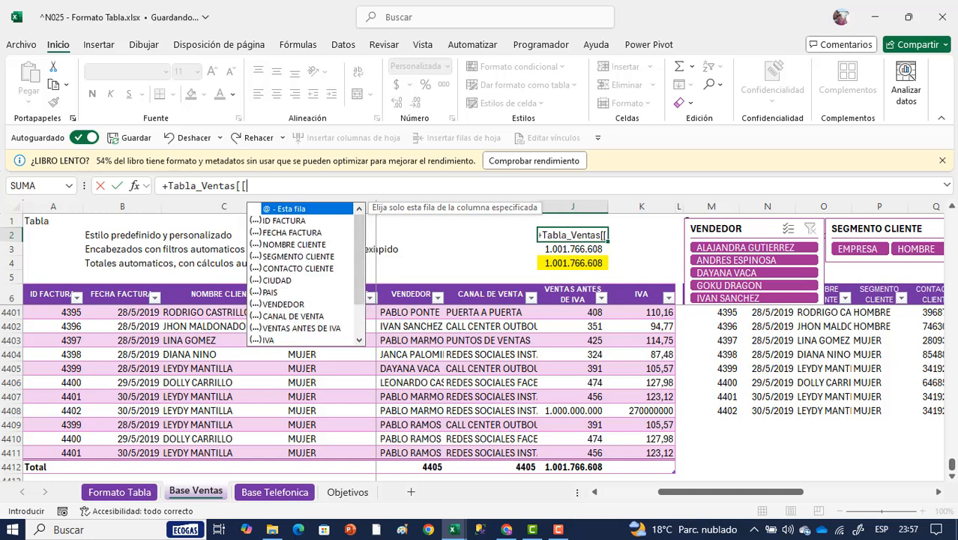
type("#")
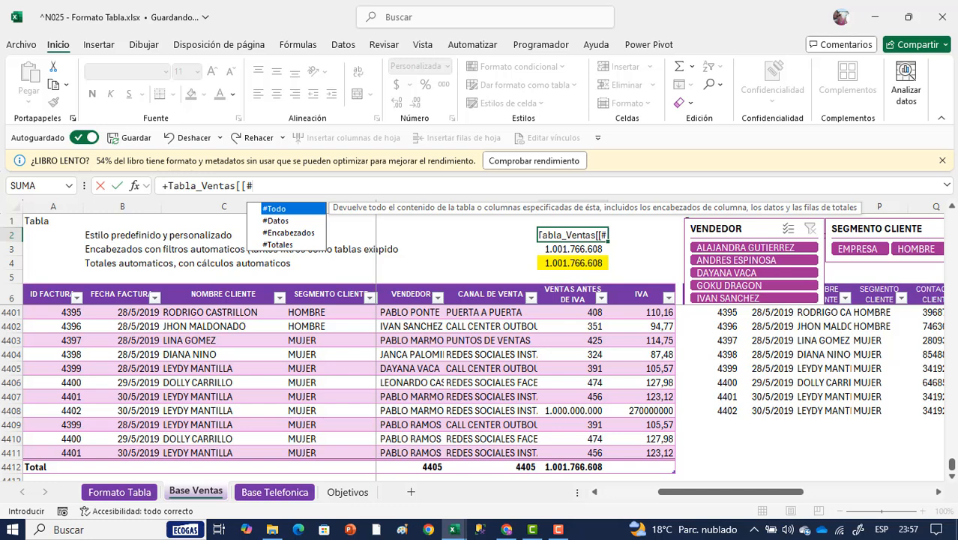
left_click(293, 246)
double_click(293, 246)
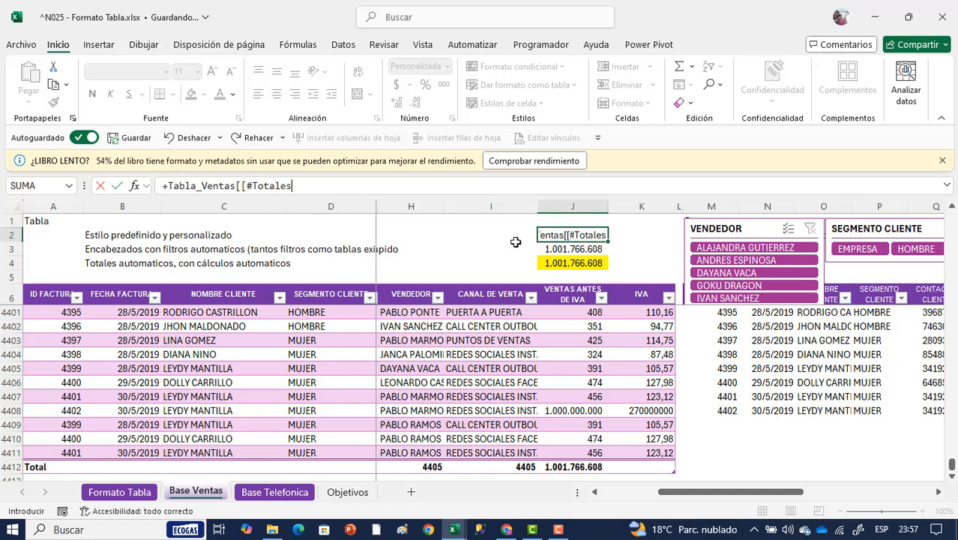
type("]")
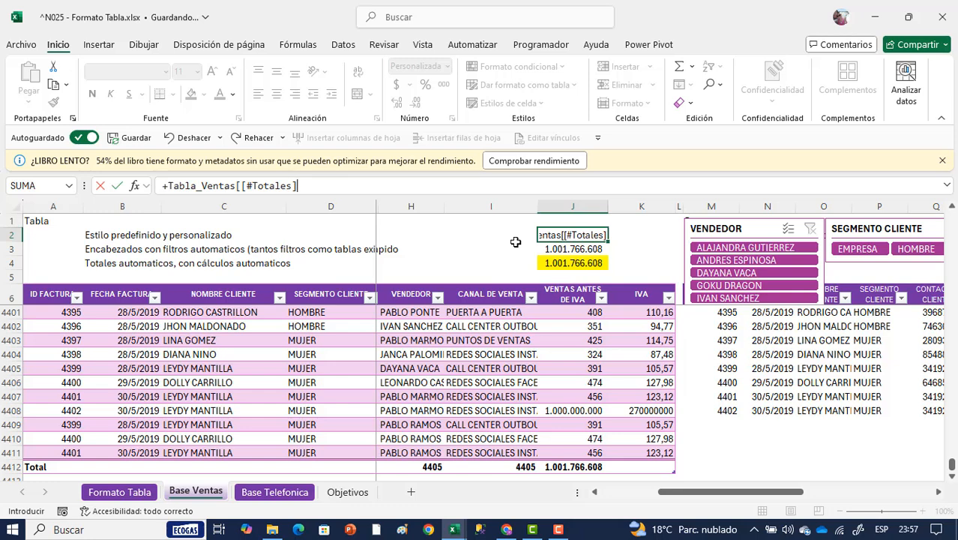
type(";[")
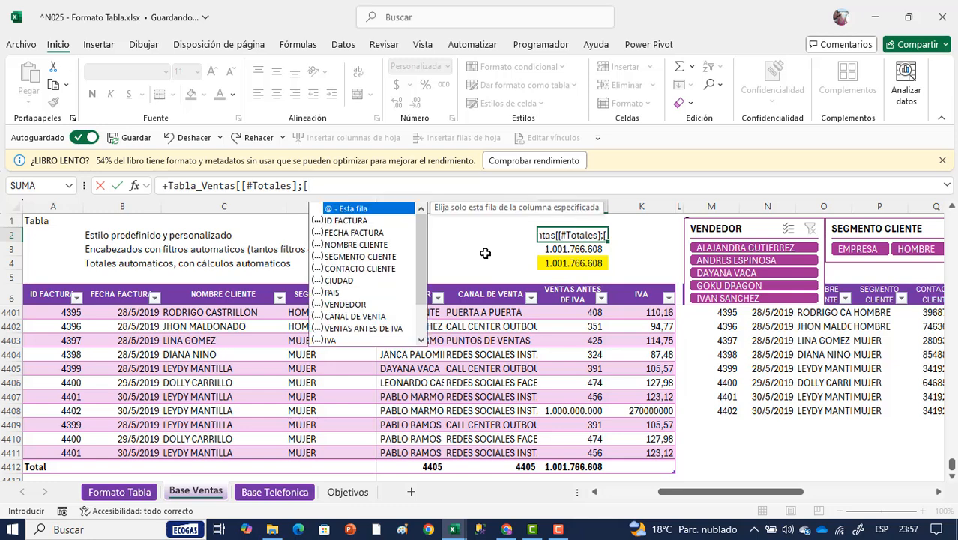
double_click(359, 328)
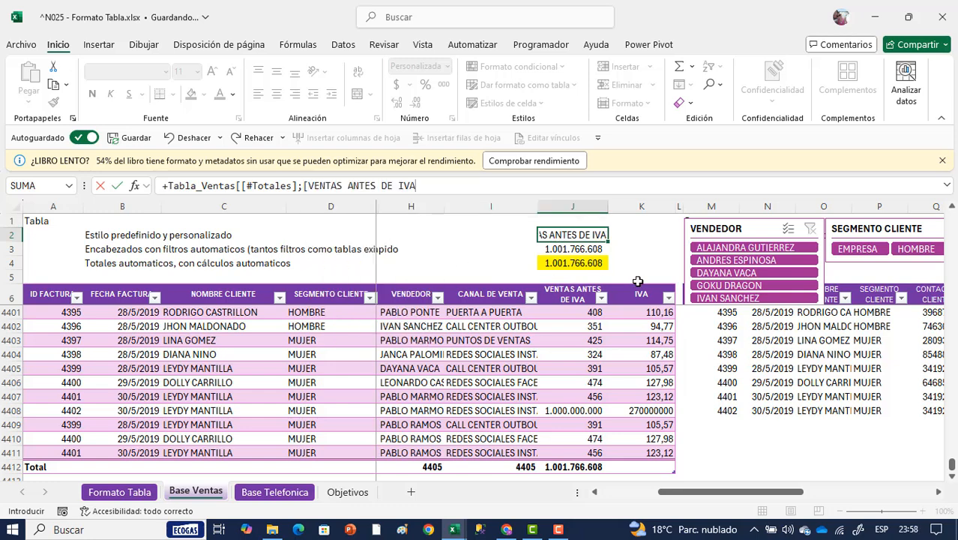
type("]]")
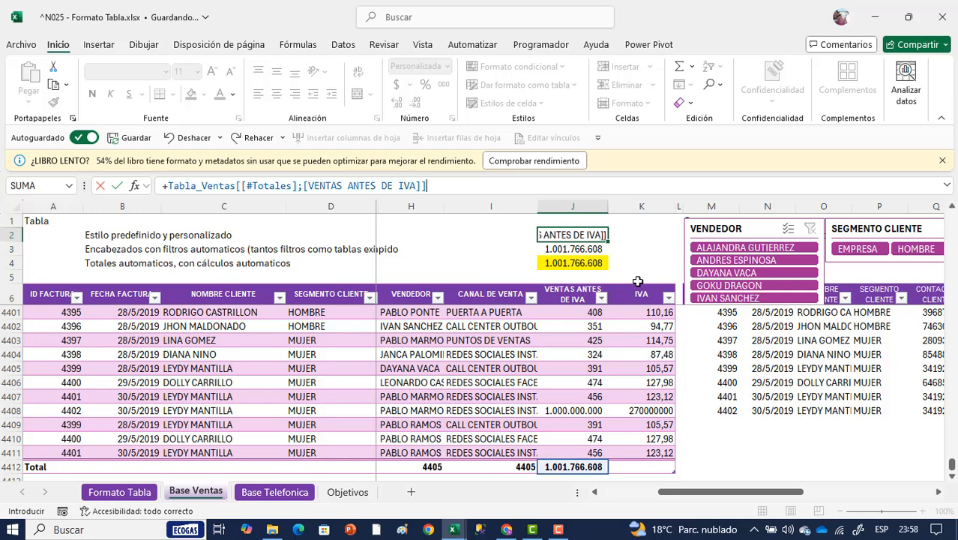
key("ctrl+Return")
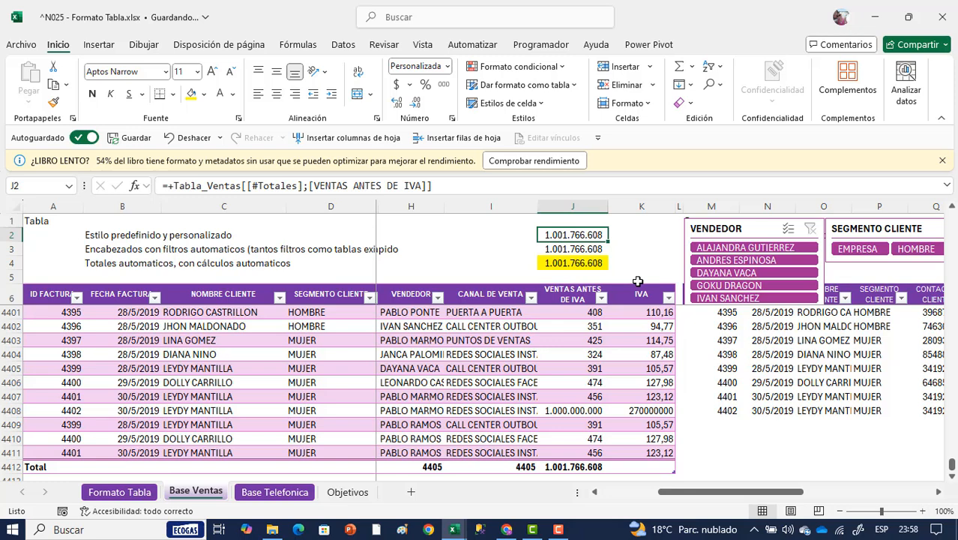
Turn the total row of Tabla_Ventas off and back on to test the reference in J2
left_click(579, 368)
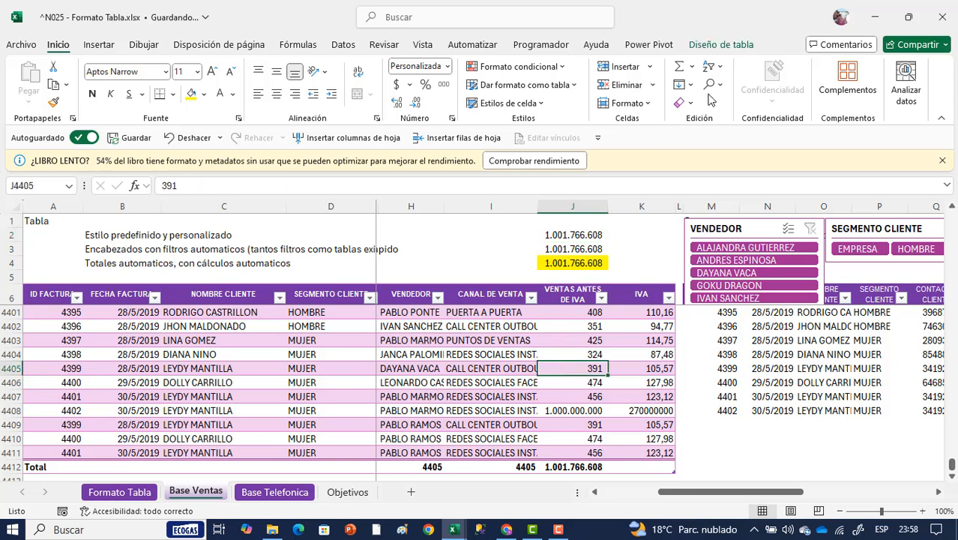
left_click(731, 47)
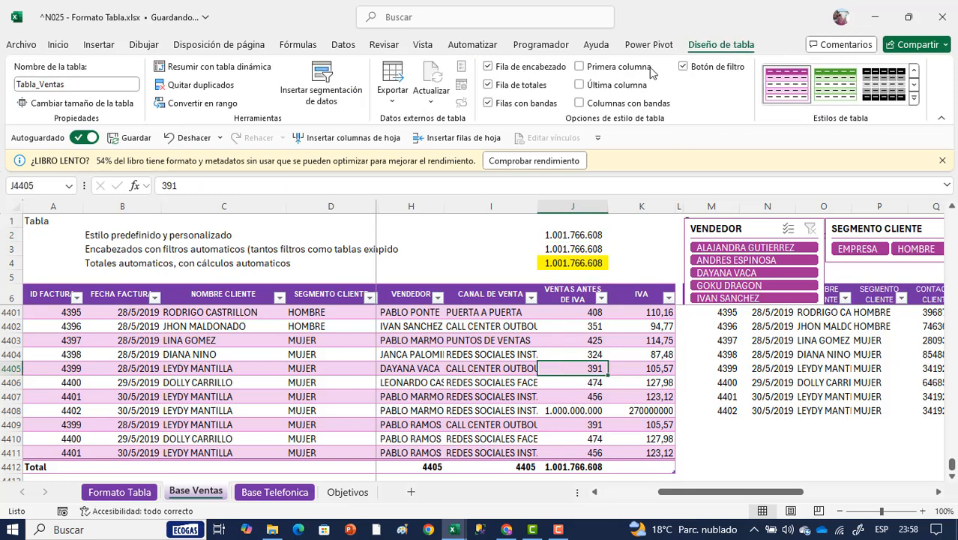
left_click(538, 89)
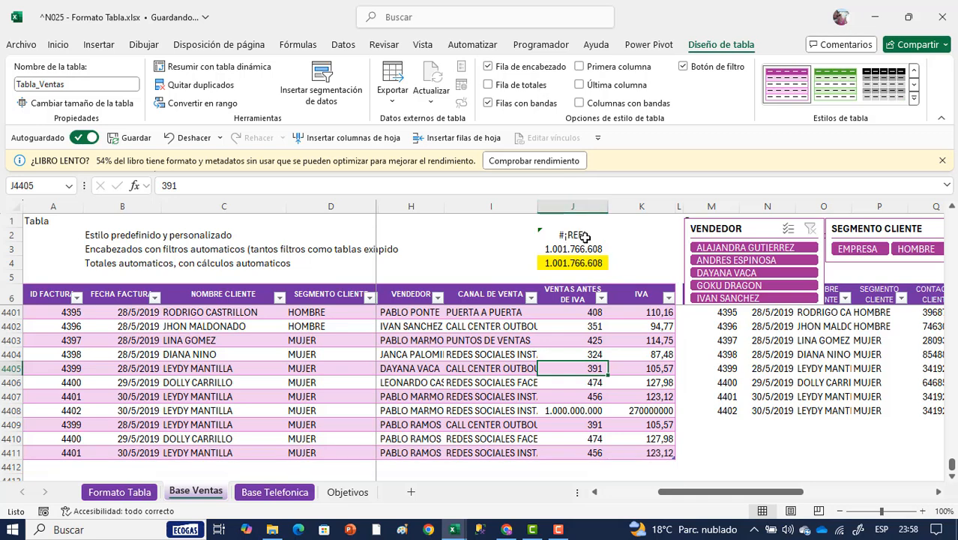
left_click(488, 84)
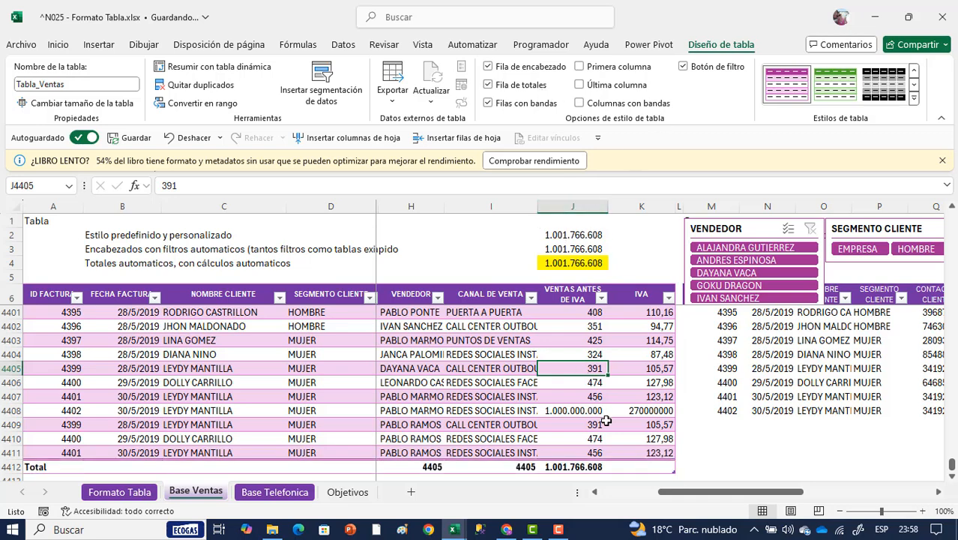
Set the total-row function of the VENTAS ANTES DE IVA column to Promedio and check the linked cell J2
left_click(596, 467)
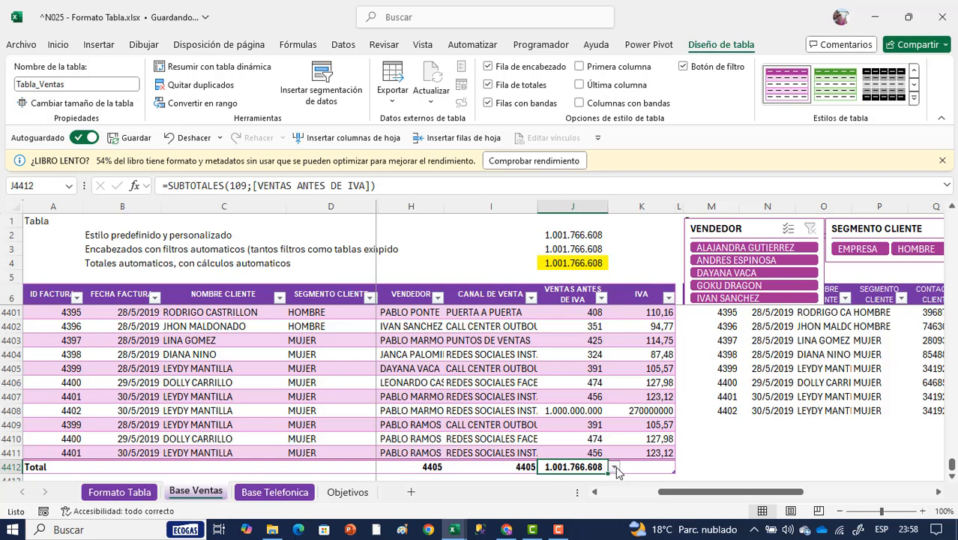
left_click(614, 467)
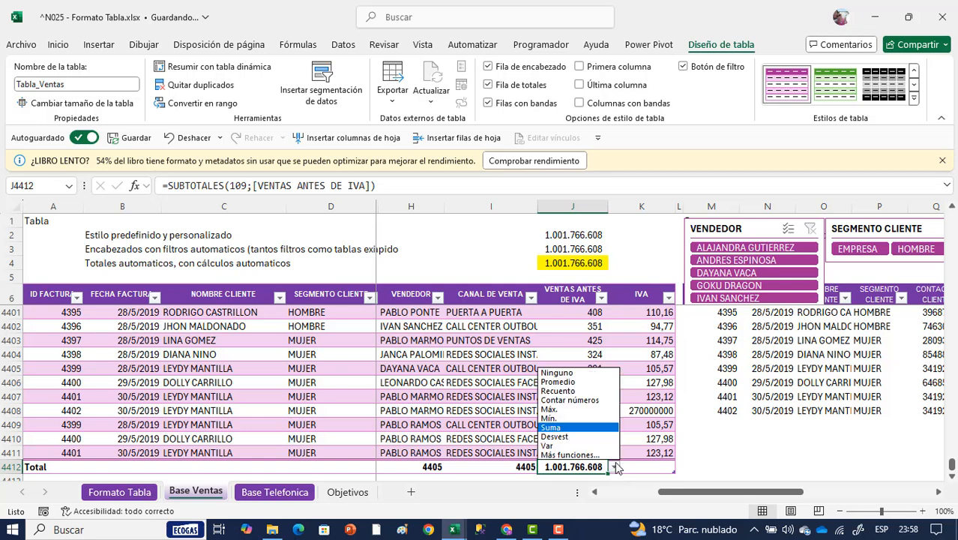
left_click(598, 389)
left_click(594, 234)
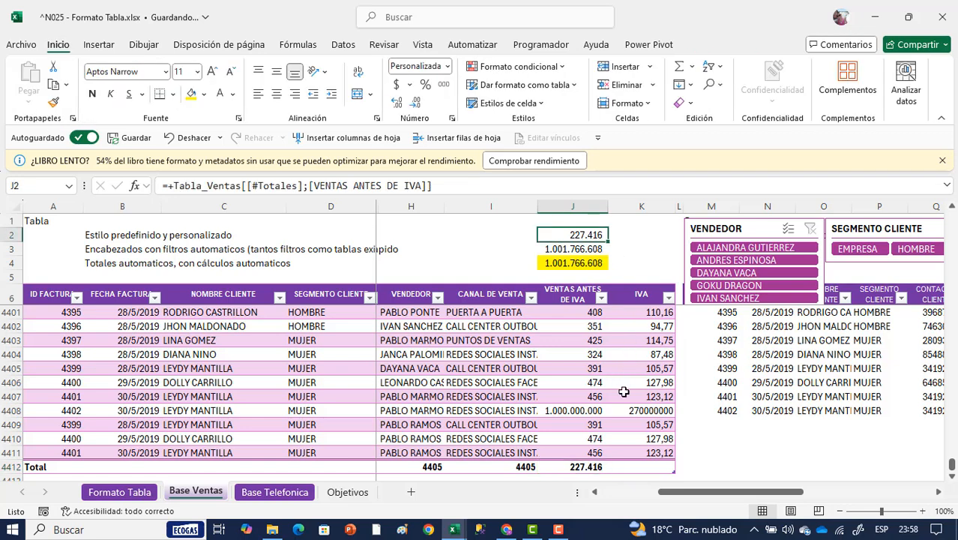
Set the total-row function of the VENTAS ANTES DE IVA column to Recuento
left_click(607, 466)
left_click(614, 468)
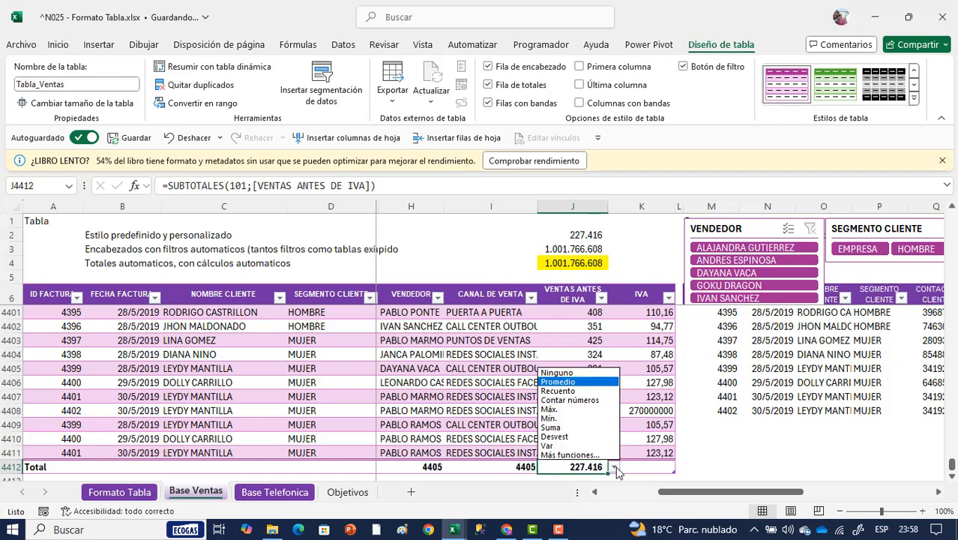
left_click(596, 391)
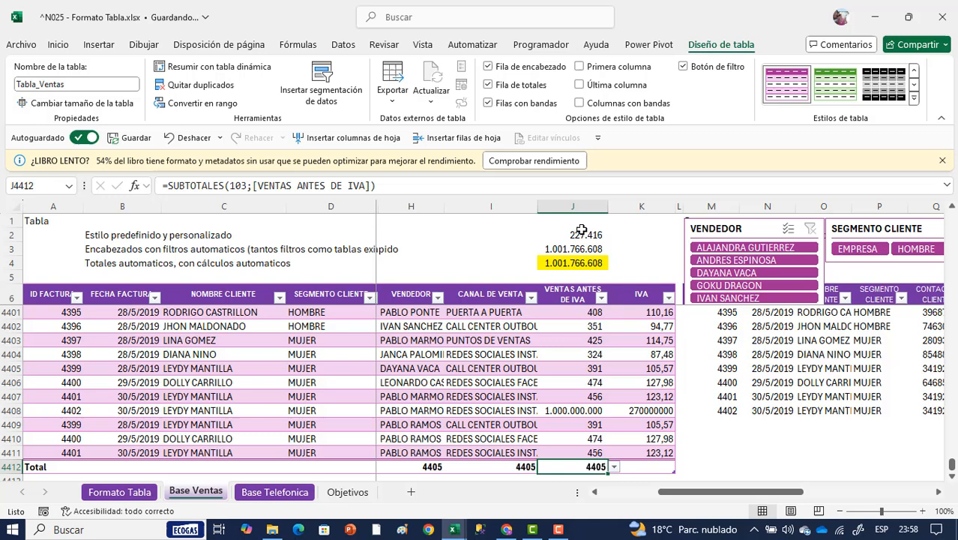
left_click(575, 369)
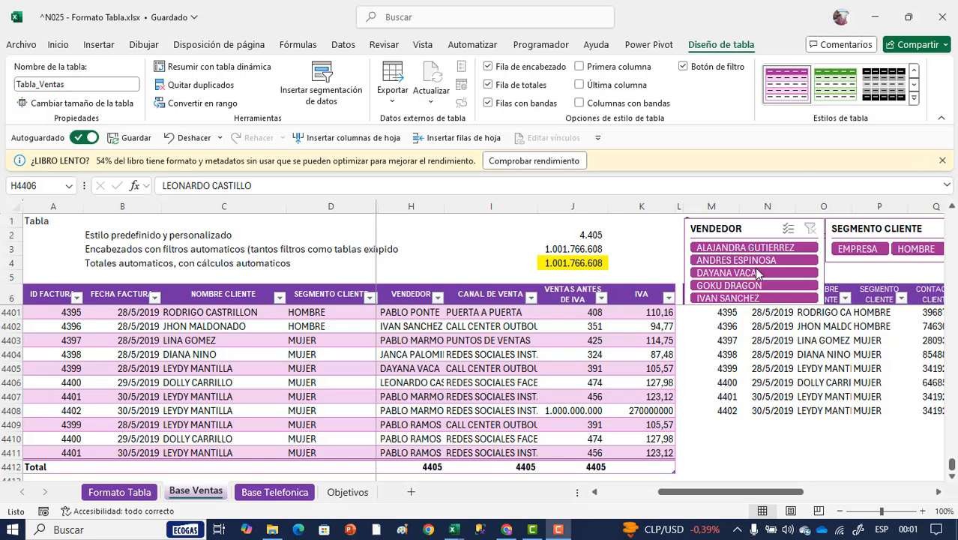
left_click(99, 47)
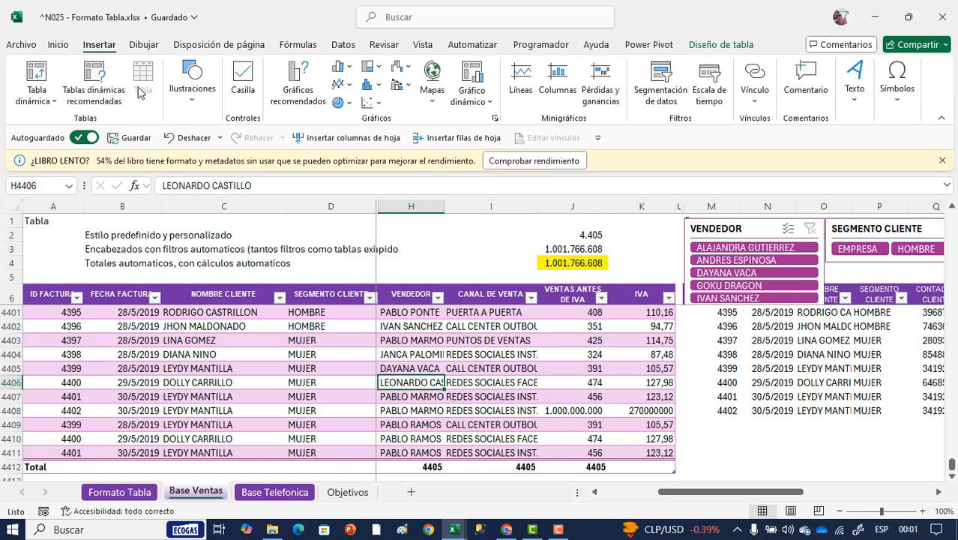
left_click(64, 47)
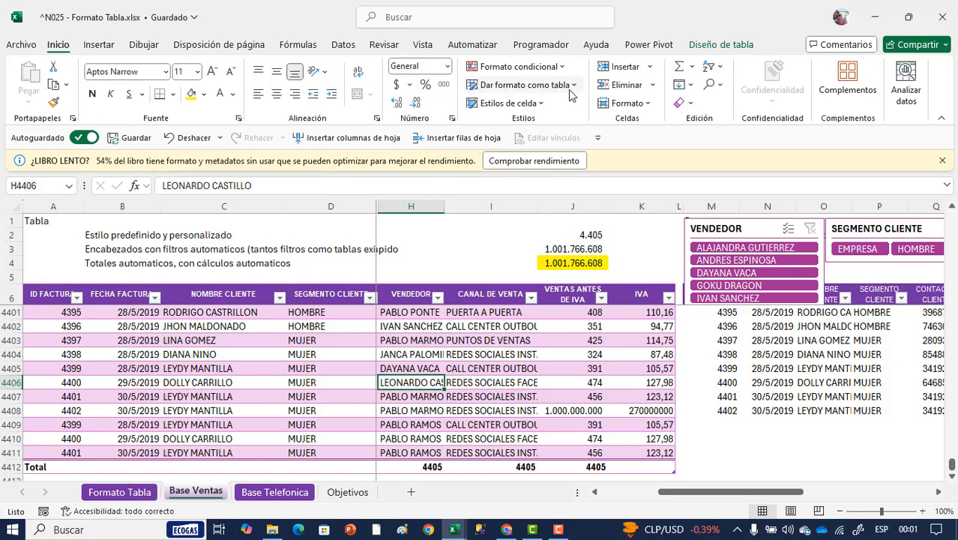
Convert the Tabla_Ventas table into a normal range and accept the conversion
left_click(536, 354)
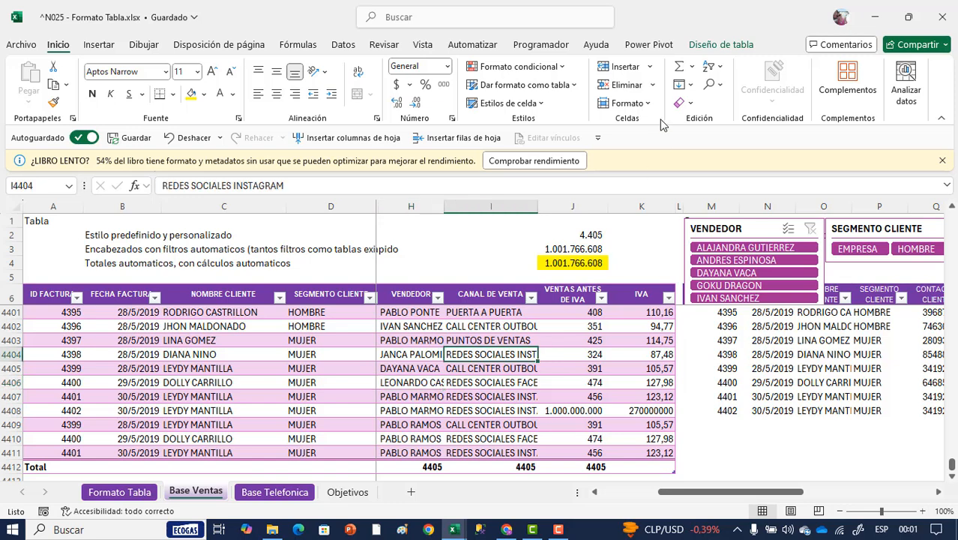
left_click(717, 48)
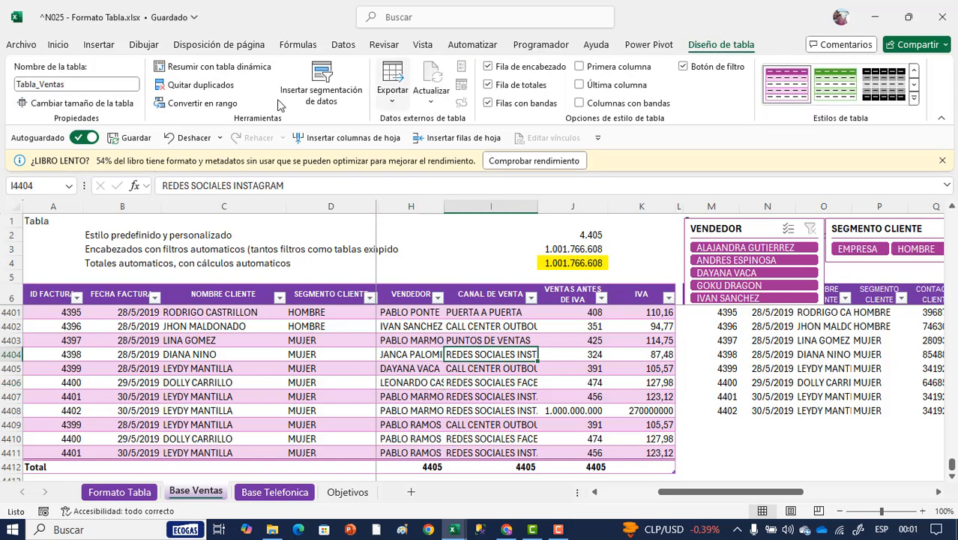
left_click(202, 105)
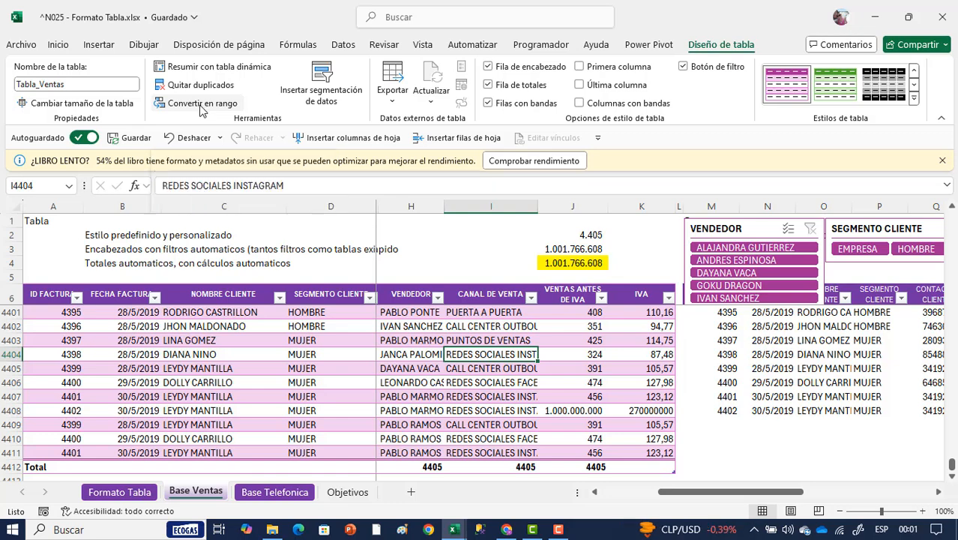
left_click(450, 306)
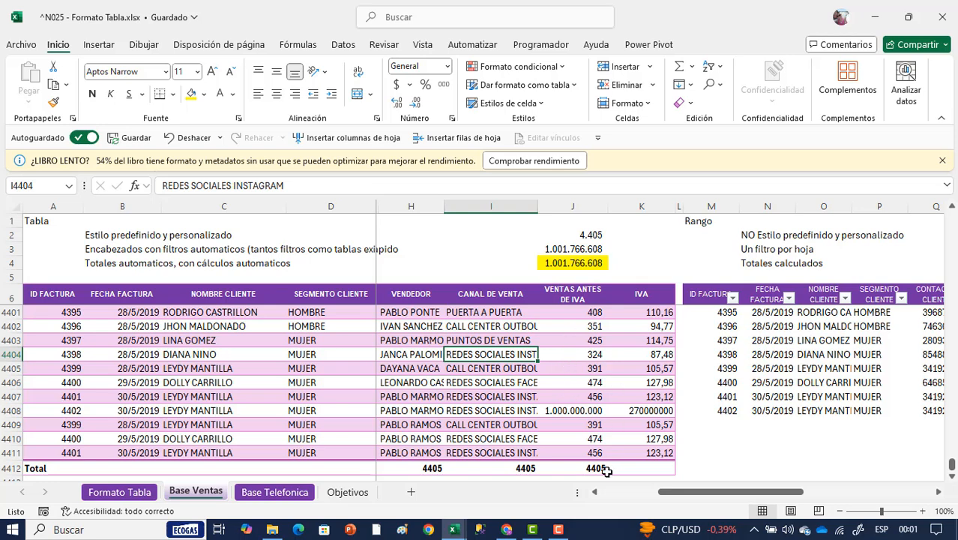
Inspect the formulas in cells J2, J3 and J4 to see how their table references are written after the conversion
left_click(579, 266)
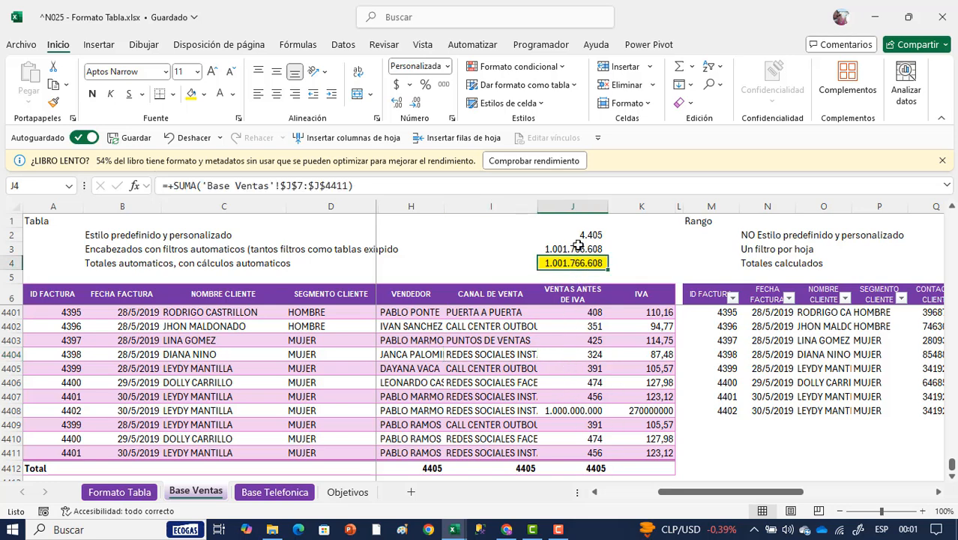
left_click(575, 249)
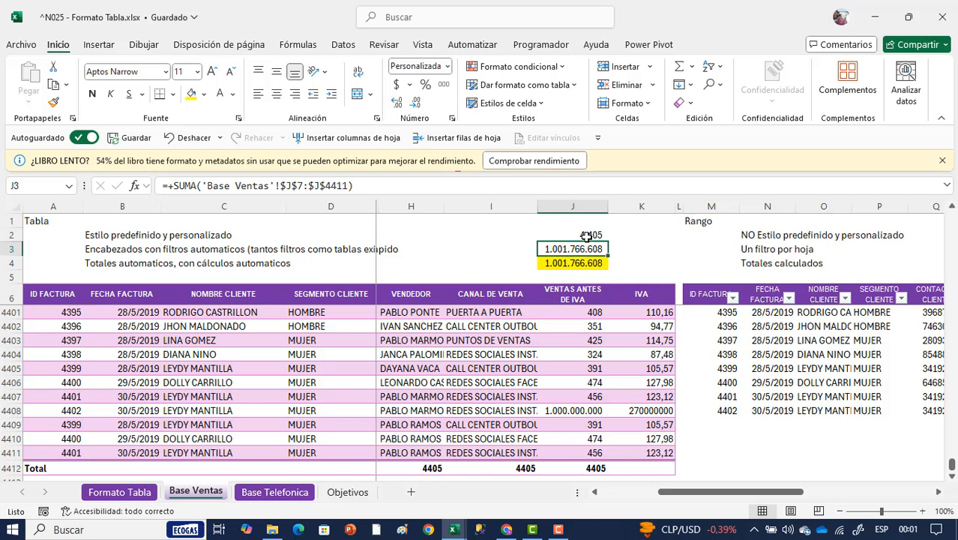
left_click(561, 236)
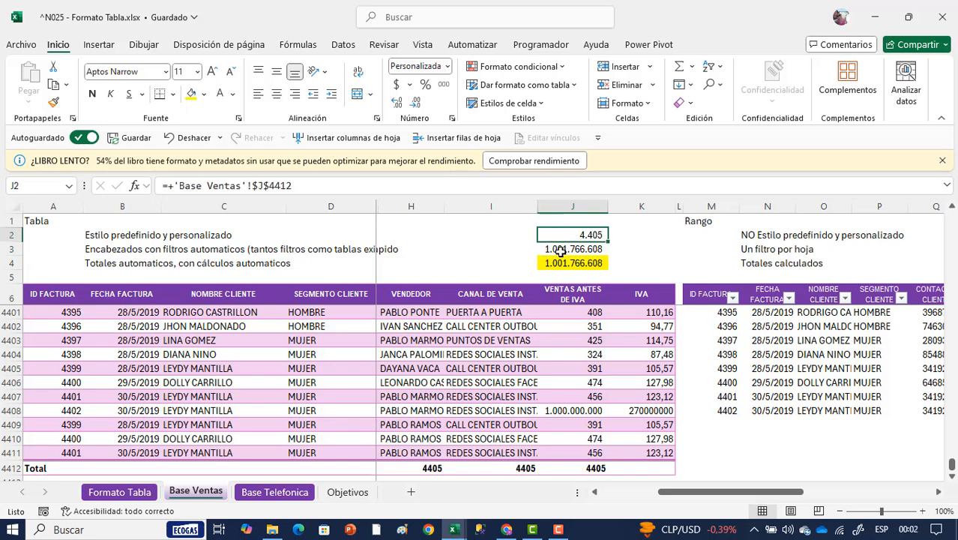
left_click(561, 251)
left_click(567, 264)
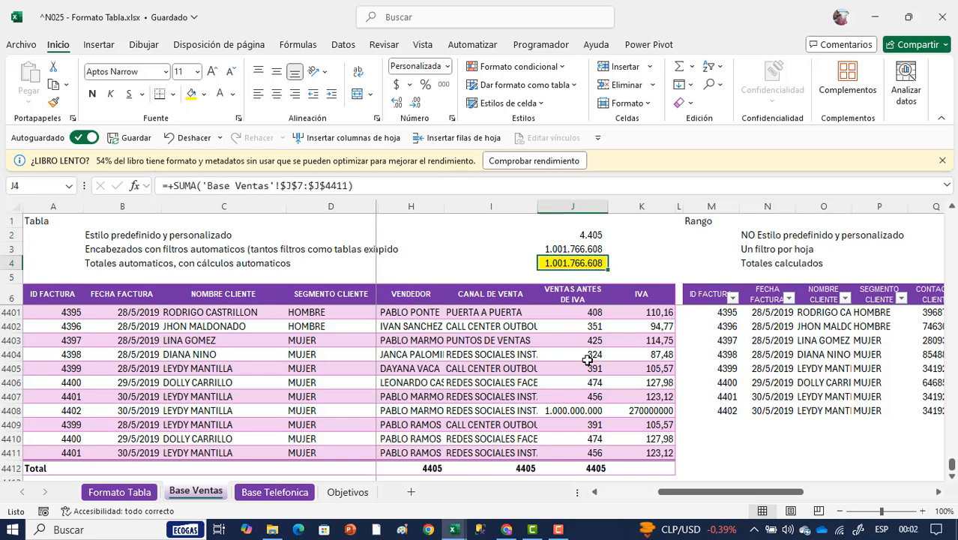